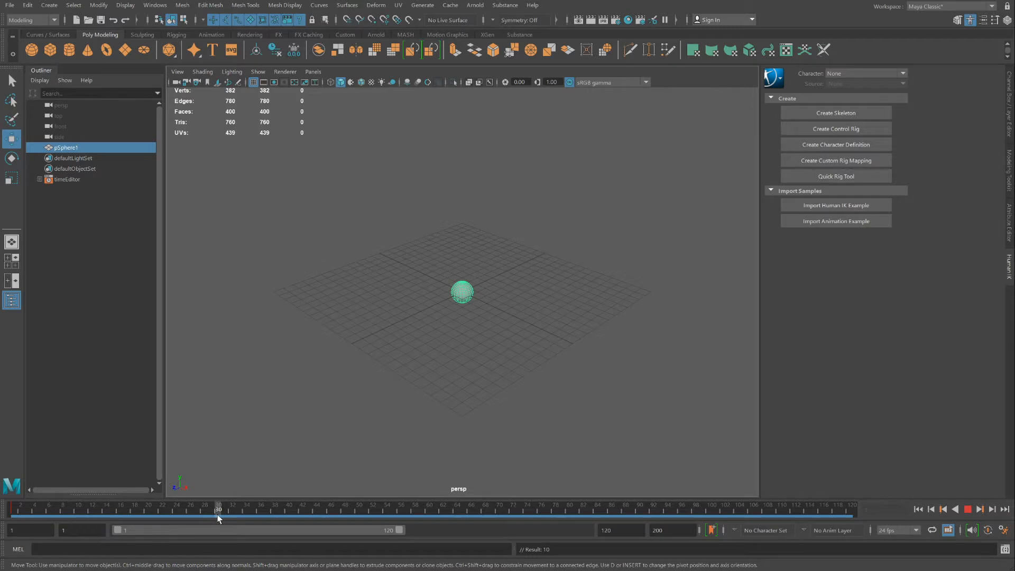
Move the sphere about 9.5 cm along X at frame 30, set a keyframe there, and scrub through the motion.
left_click_drag(218, 515, 218, 515)
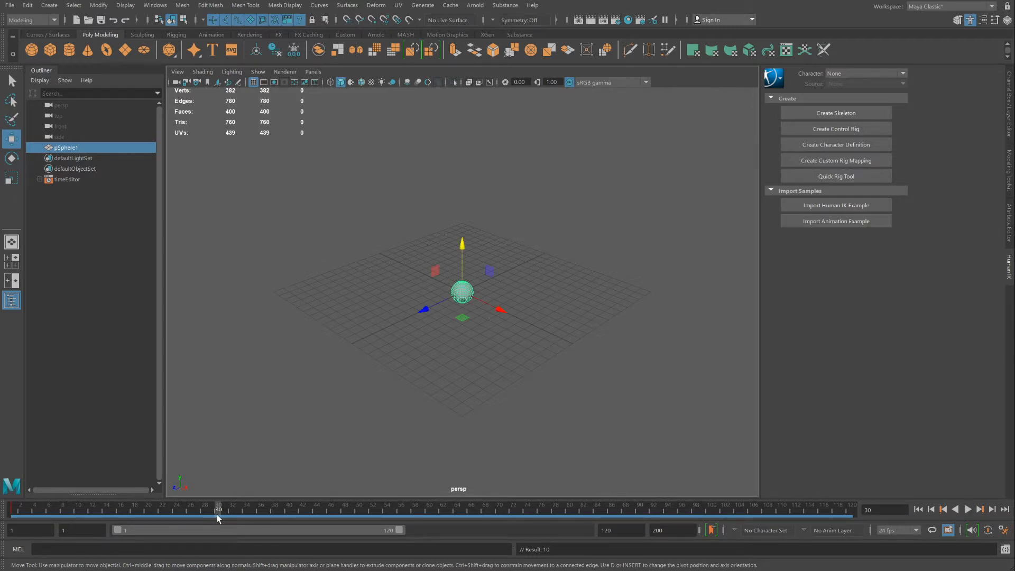
left_click_drag(500, 311, 584, 381)
key("s")
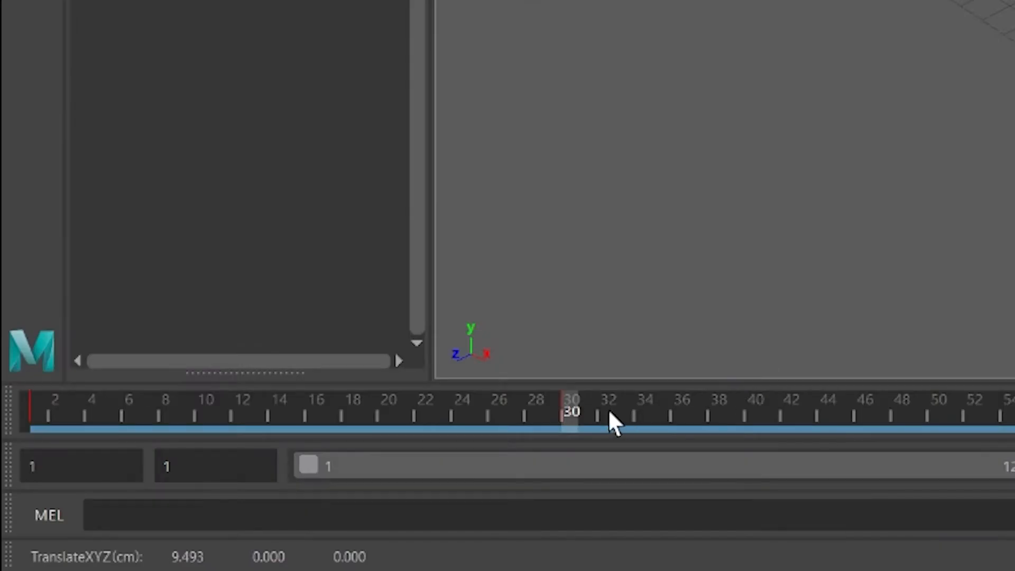
left_click_drag(220, 509, 1, 486)
left_click_drag(5, 365, 412, 428)
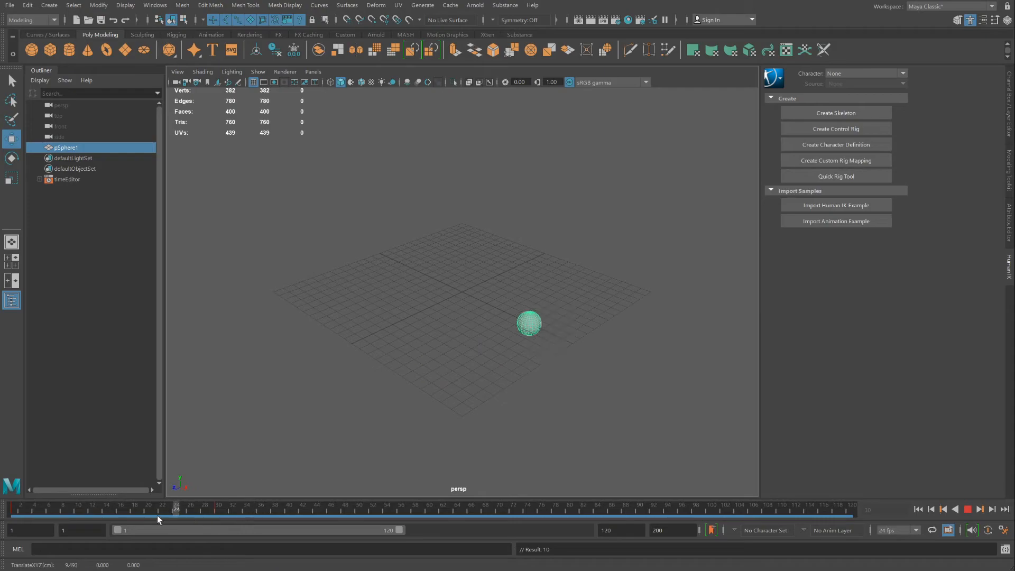
Raise the sphere about 4.9 cm along Y at frame 15, set a keyframe there, and preview the arc.
left_click_drag(157, 515, 115, 516)
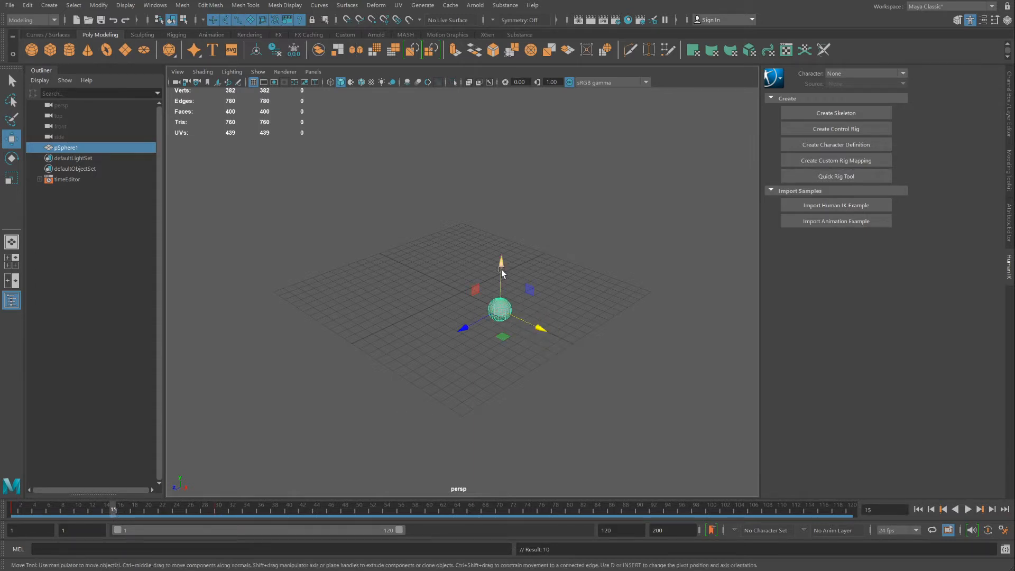
left_click_drag(500, 278, 492, 225)
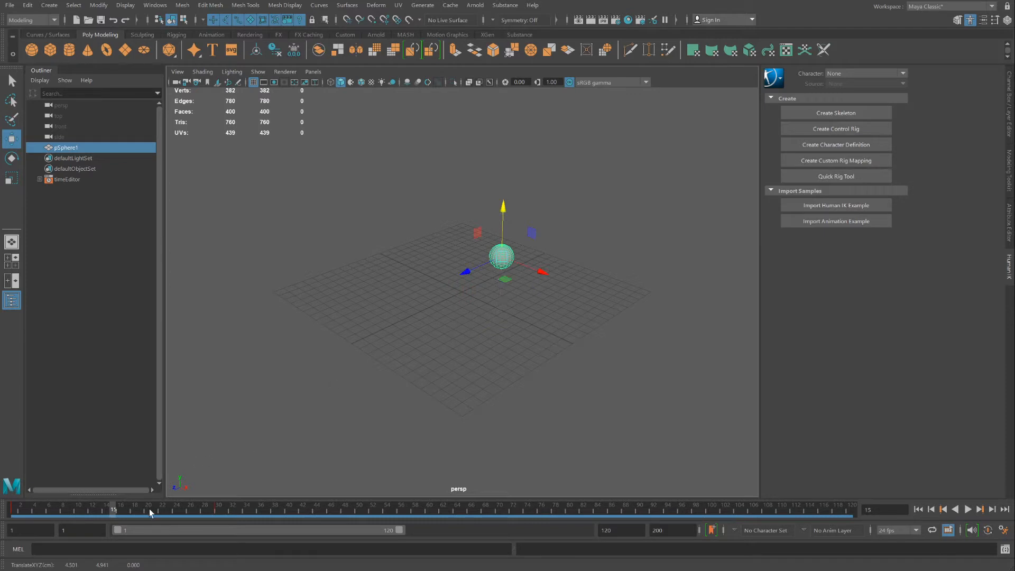
key("s")
key("alt+v")
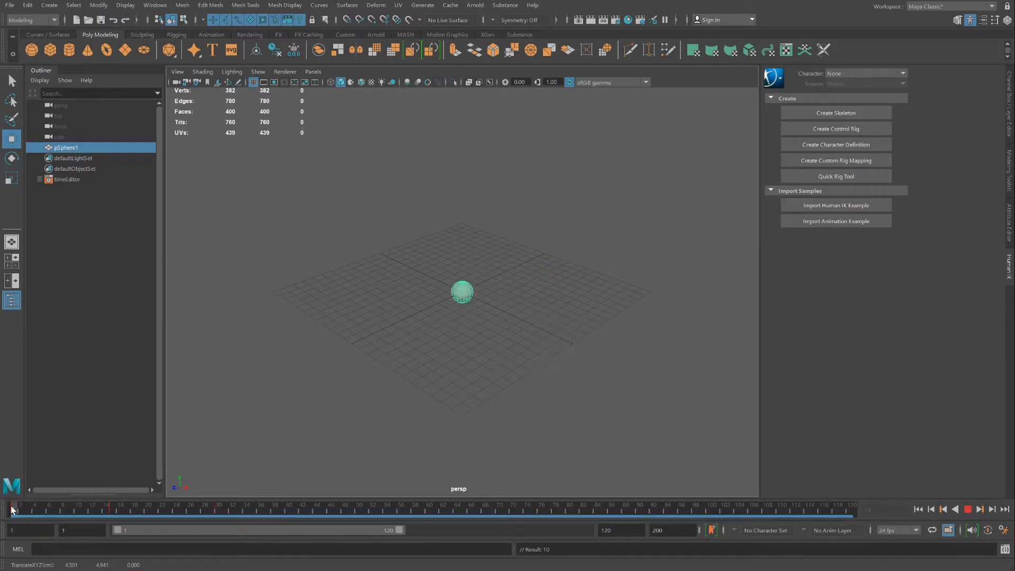
left_click_drag(11, 506, 127, 488)
Examine the sphere's animation curves in the Graph Editor, then close the editor.
left_click(155, 5)
mouse_move(170, 57)
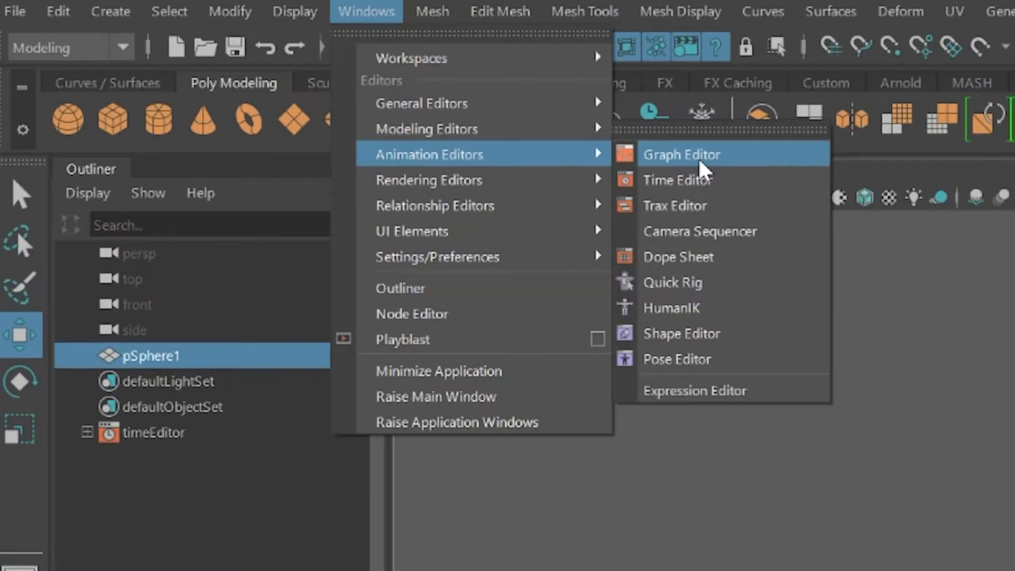
left_click(699, 159)
left_click_drag(786, 133, 378, 116)
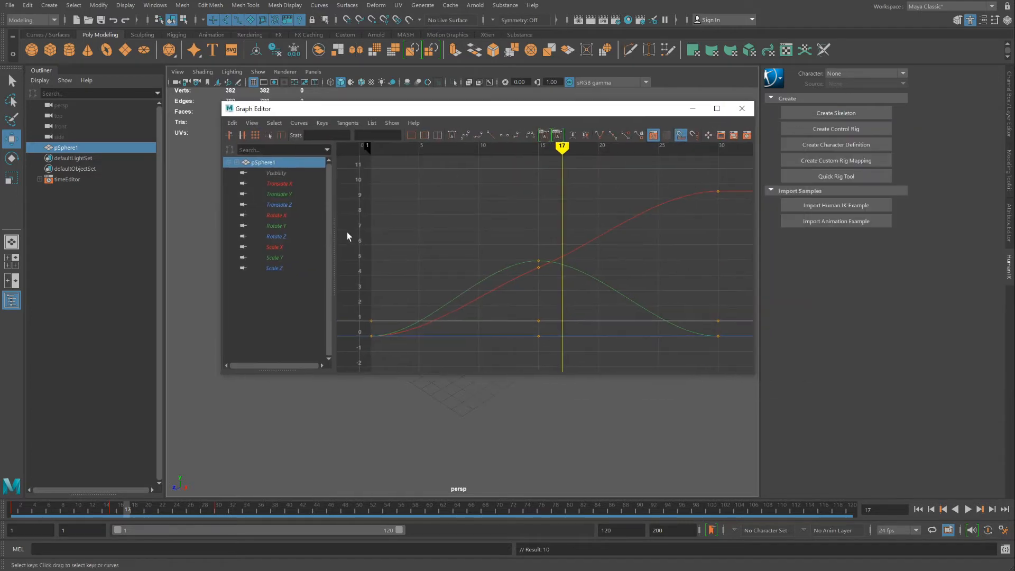
scroll(645, 231, "down", 2)
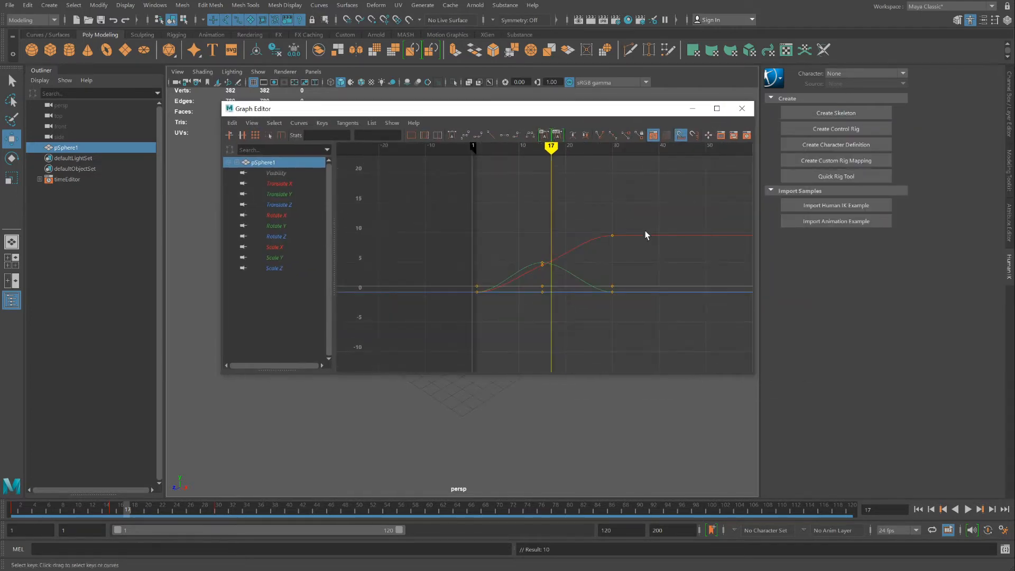
left_click(645, 230)
scroll(629, 230, "up", 1)
left_click_drag(479, 115, 375, 185)
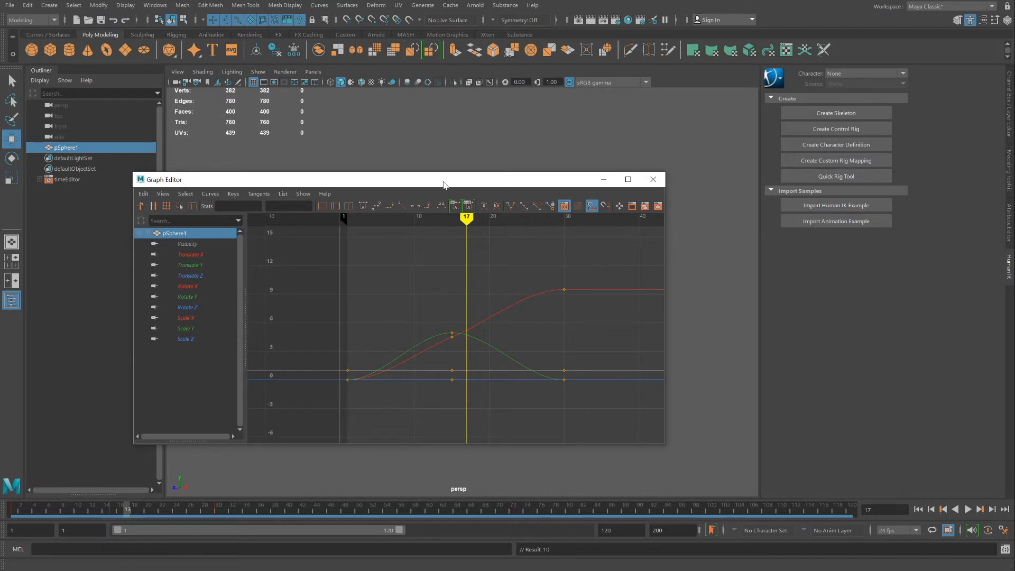
left_click_drag(443, 179, 472, 194)
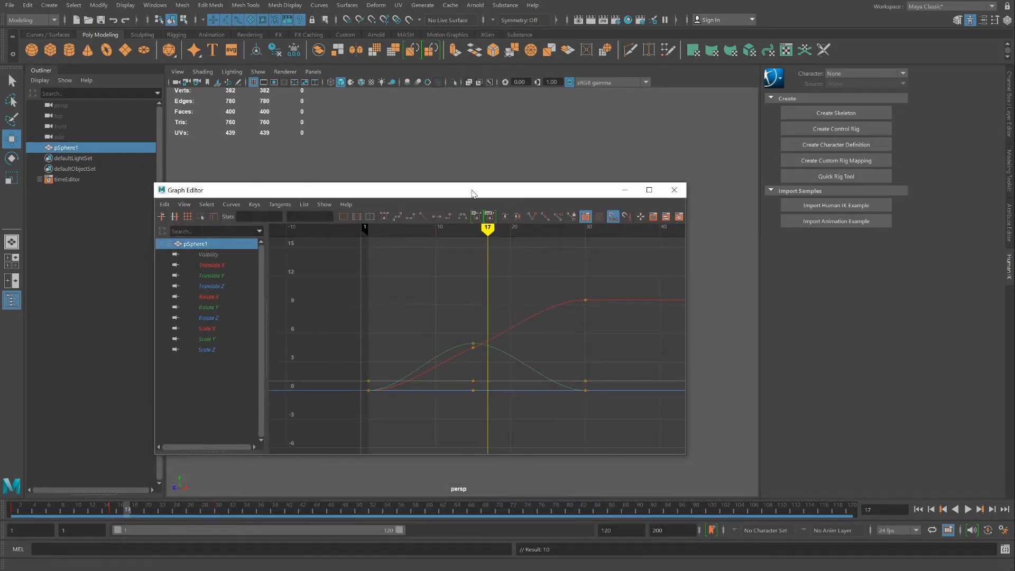
left_click(674, 191)
Move the sphere along X to about 18 cm at frame 60, set a keyframe, and preview the motion.
key("alt+v")
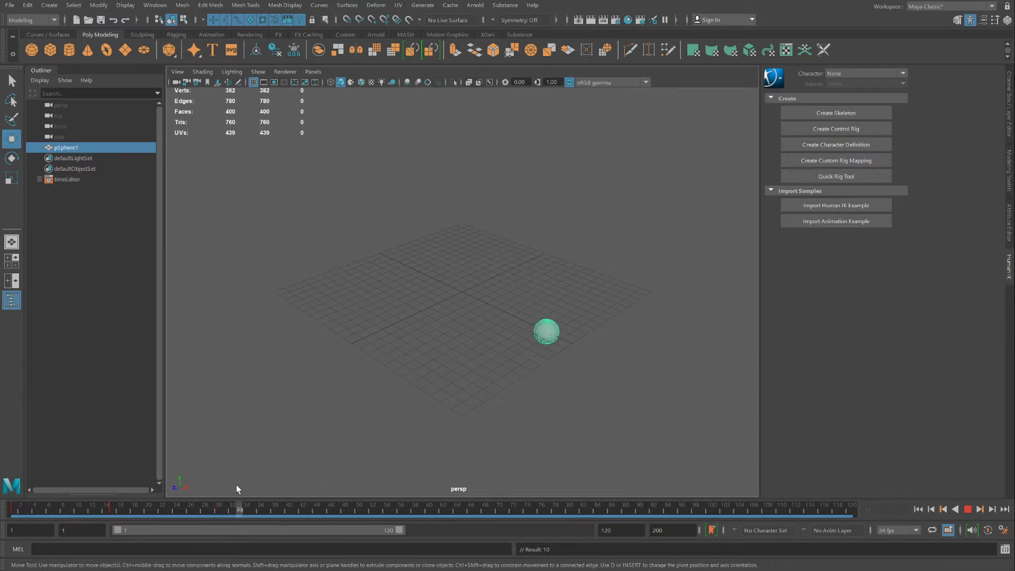
left_click(427, 498)
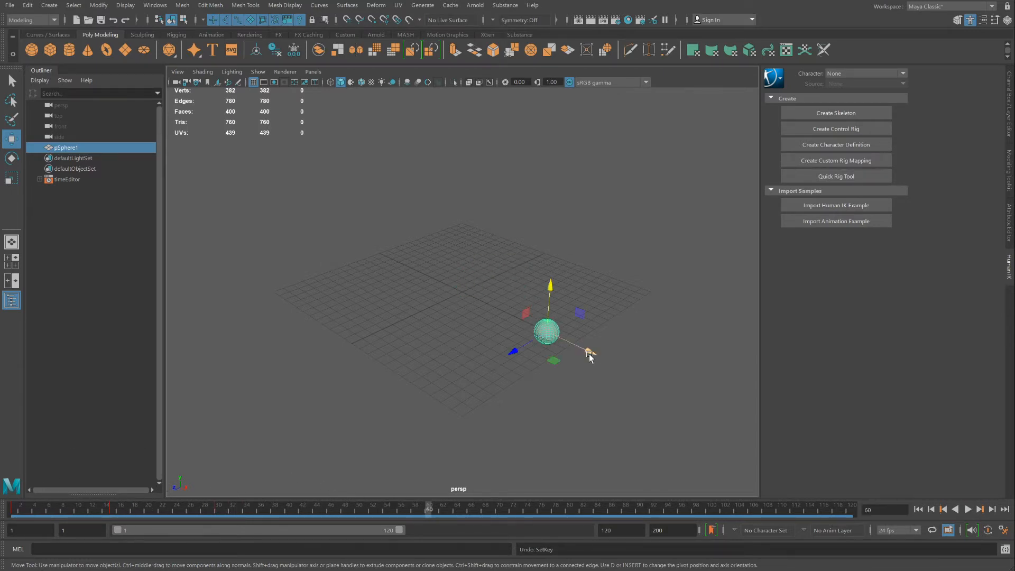
left_click_drag(587, 351, 695, 424)
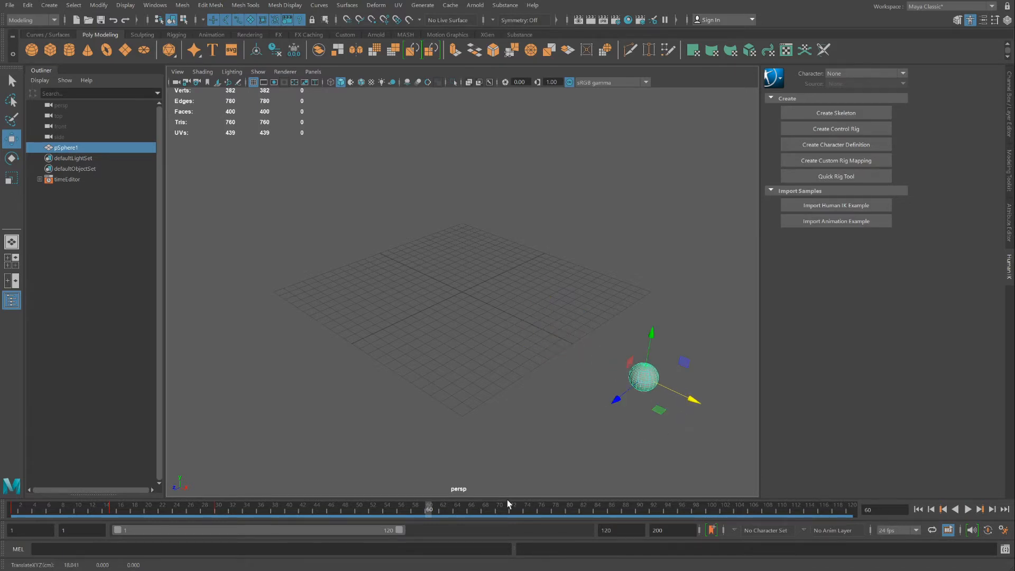
key("s")
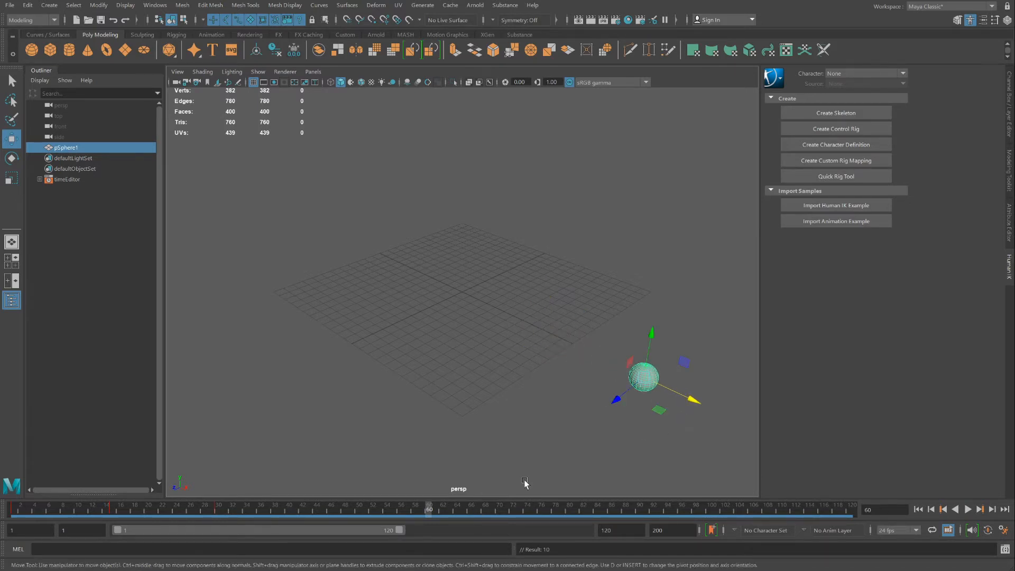
key("alt+v")
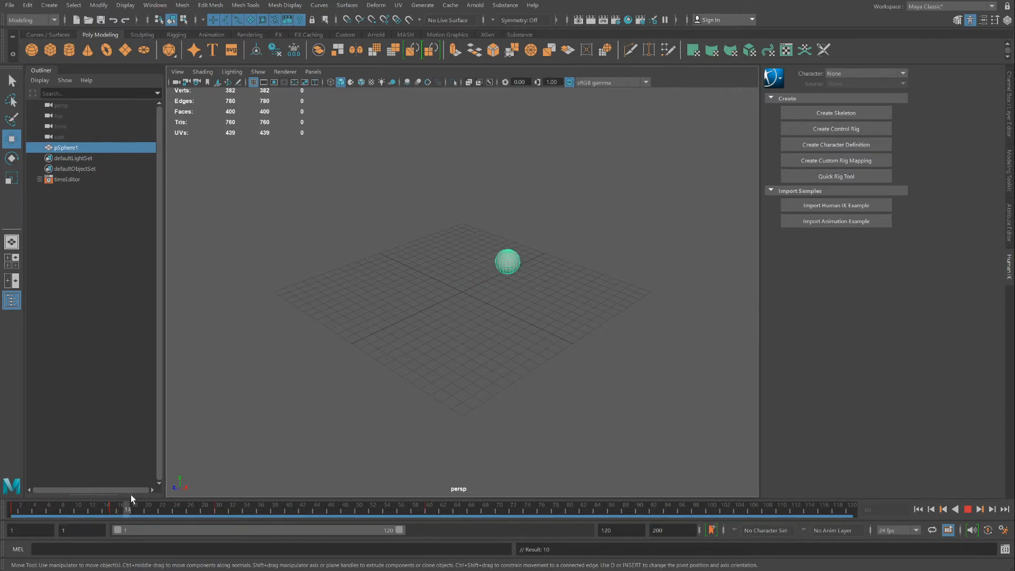
Raise the sphere to about 5.1 cm in Y at frame 45, set a keyframe, and play back the animation.
left_click_drag(258, 521, 323, 521)
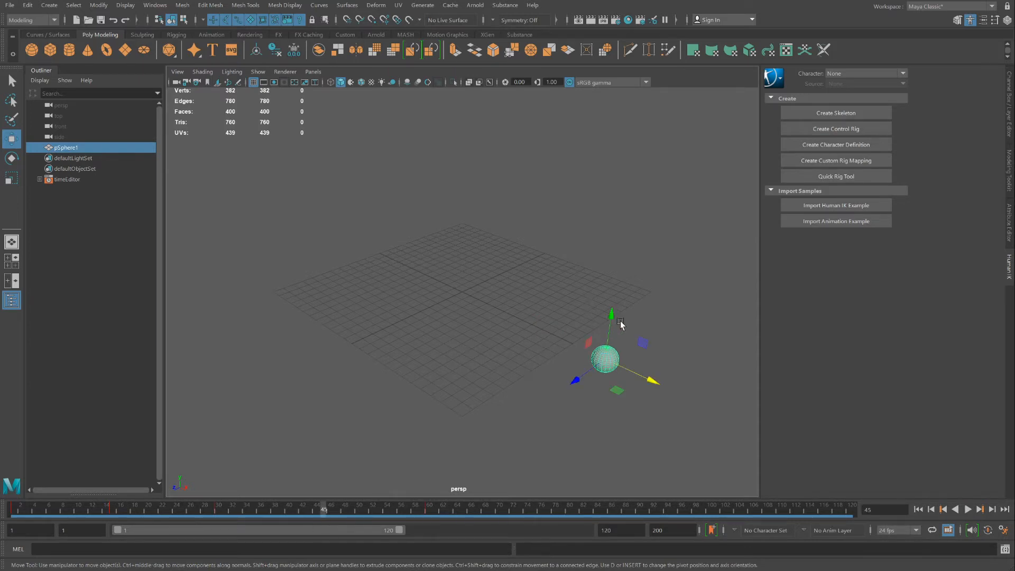
left_click_drag(613, 320, 622, 255)
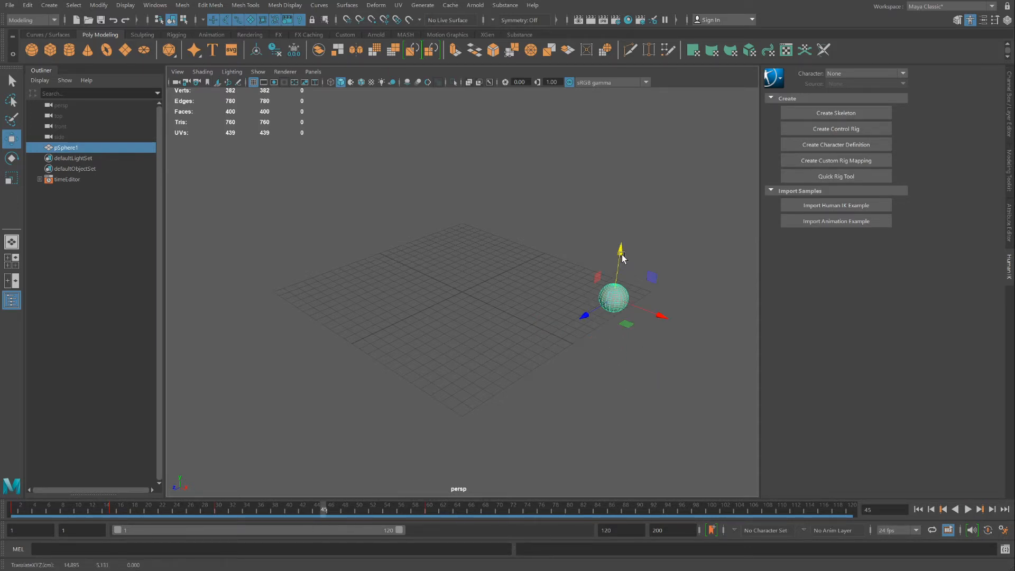
key("s")
left_click(363, 511)
key("alt+v")
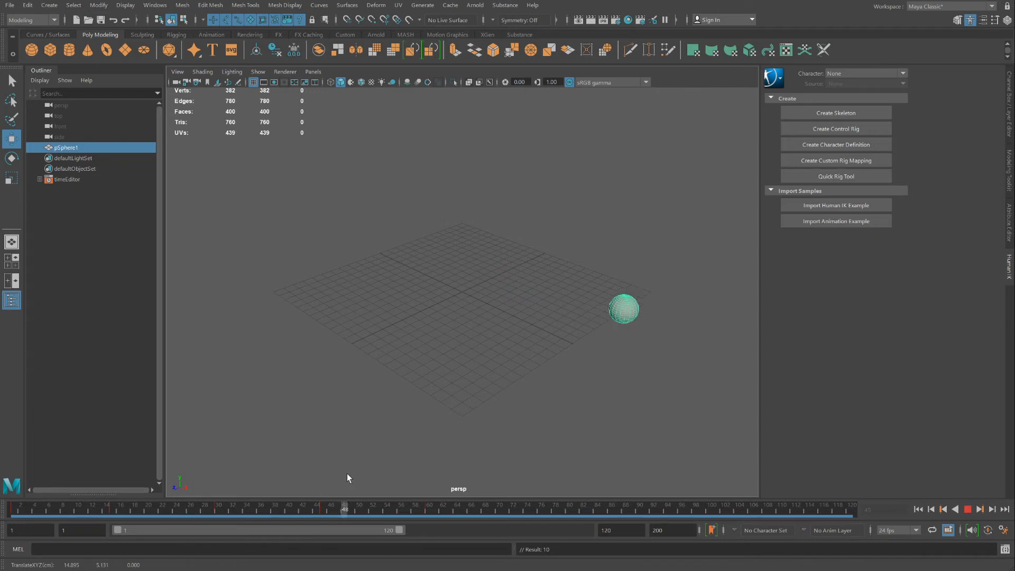
key("alt+v")
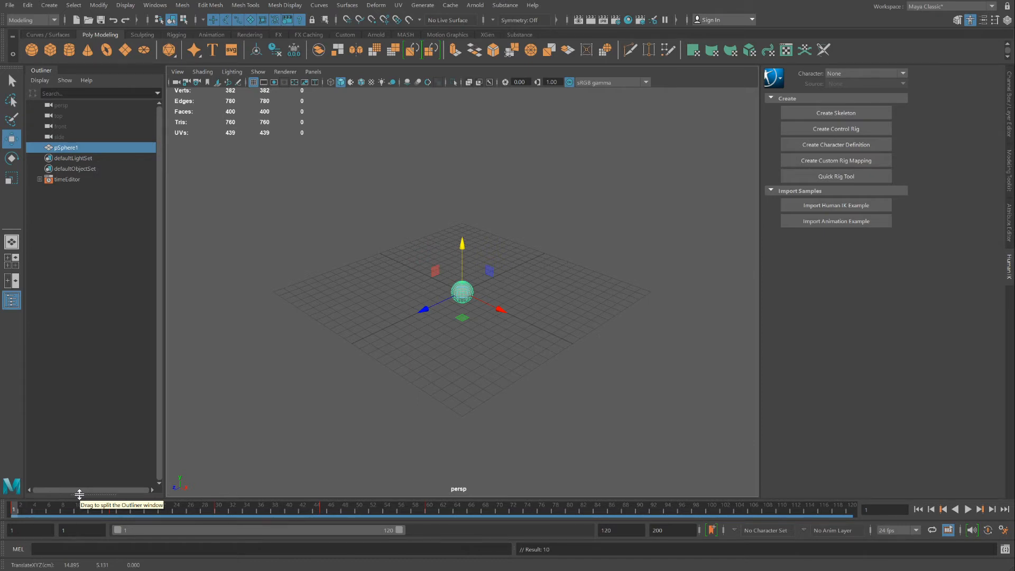
Remove the keyframes added at frames 45 and 60.
left_click(247, 507)
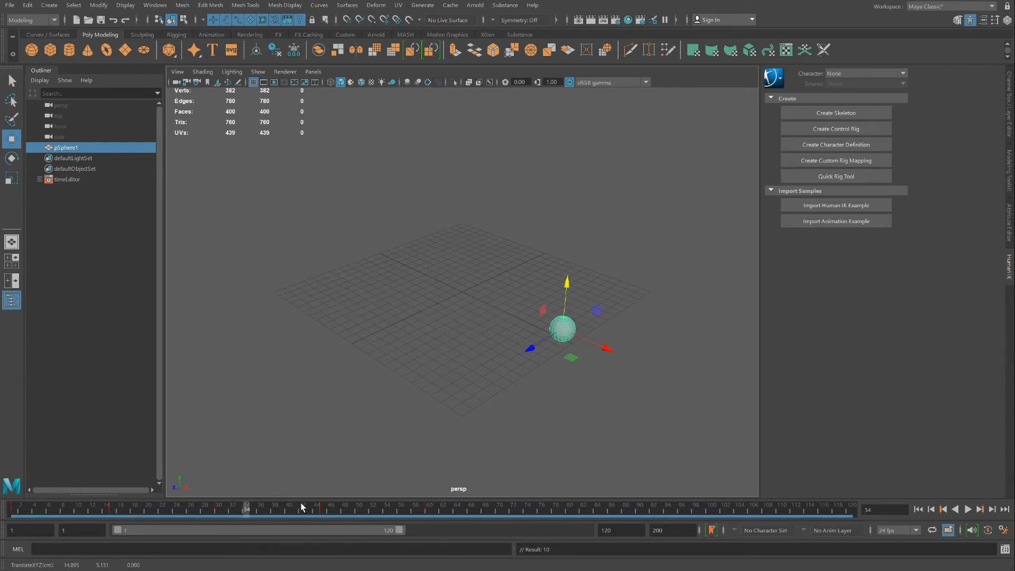
key("ctrl+z")
key("ctrl+z")
key("ctrl+z")
key("ctrl+z")
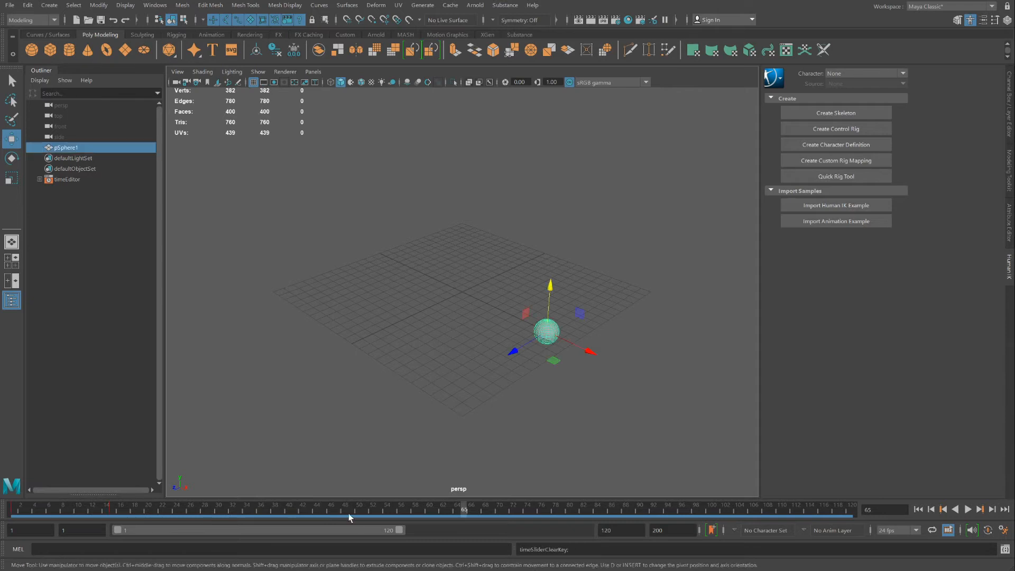
Select all the sphere's keys on the timeline, shift them 14 frames later to start at frame 15, and play back.
left_click_drag(246, 509, 28, 506)
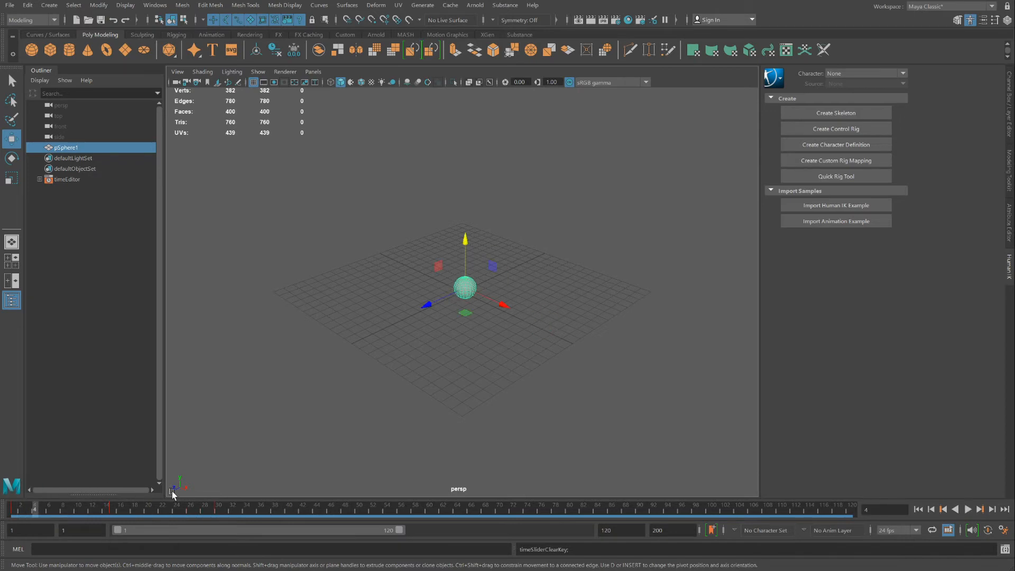
left_click_drag(228, 507, 259, 510)
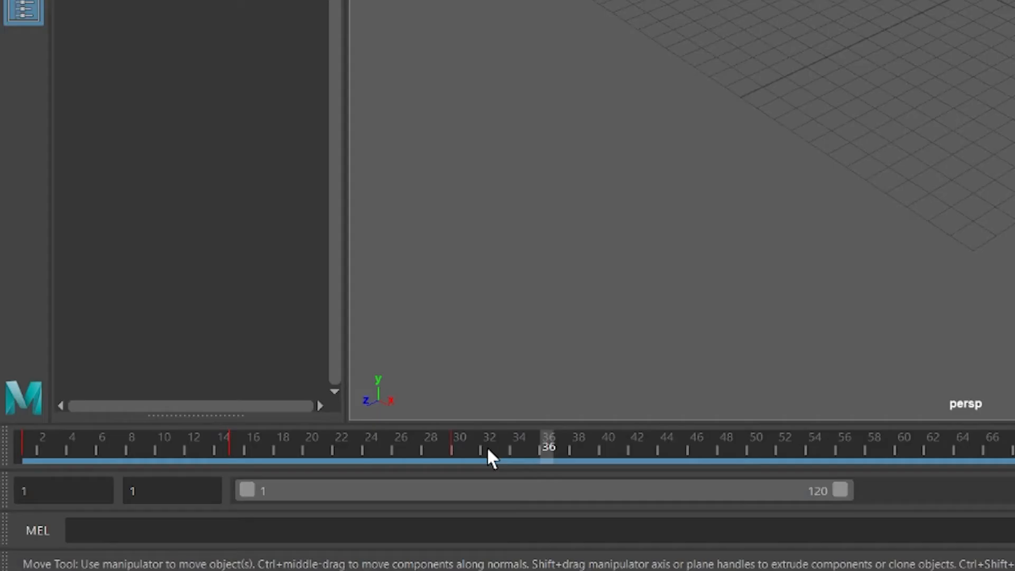
left_click_drag(484, 447, 22, 442, "shift")
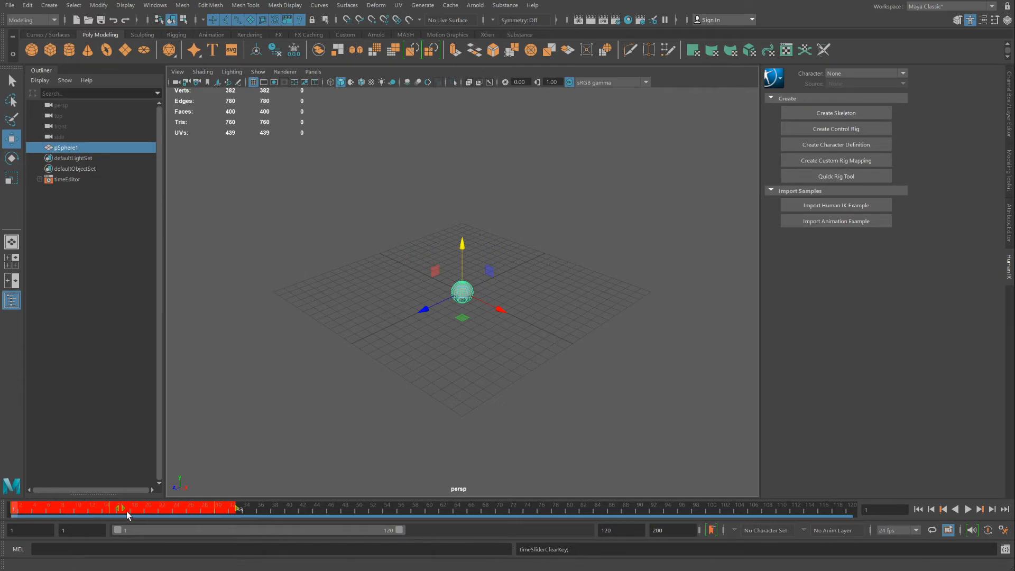
left_click_drag(123, 511, 220, 509)
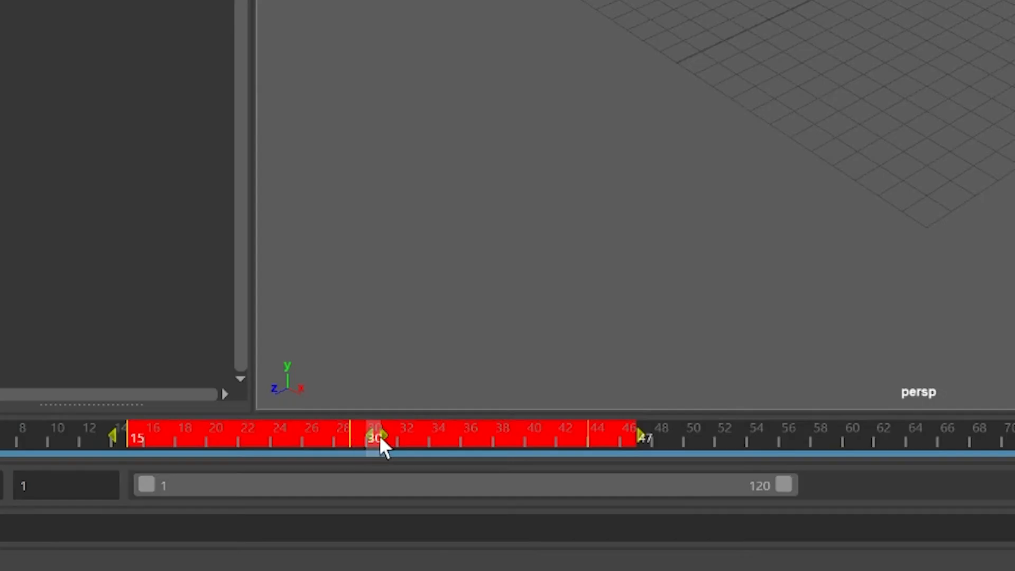
left_click_drag(40, 423, 1, 504)
key("alt+v")
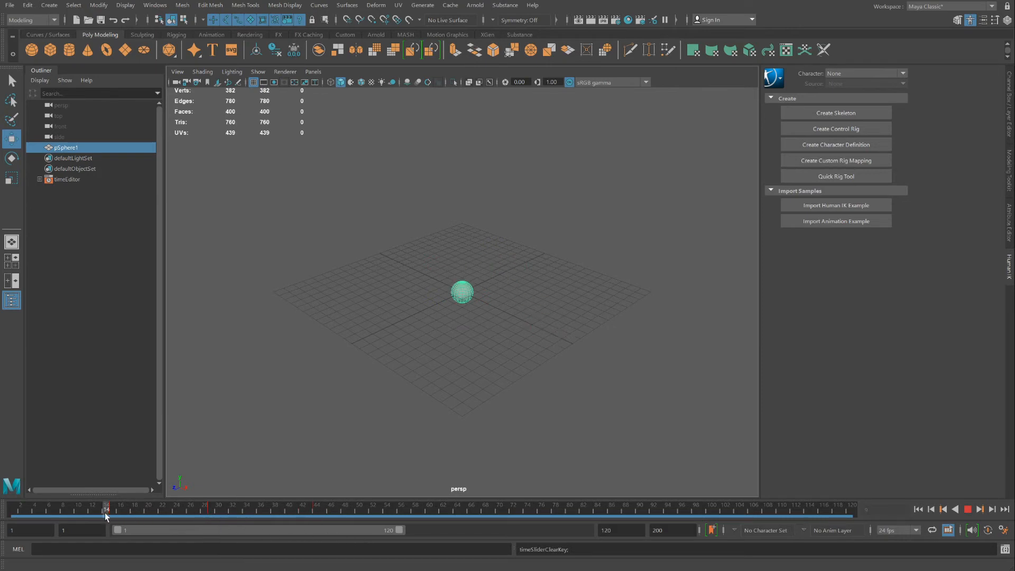
Scale the sphere's keys into a shorter frame span, and shift them earlier so the last key lands at about frame 10.
left_click(105, 511)
left_click_drag(101, 511, 335, 524, "shift")
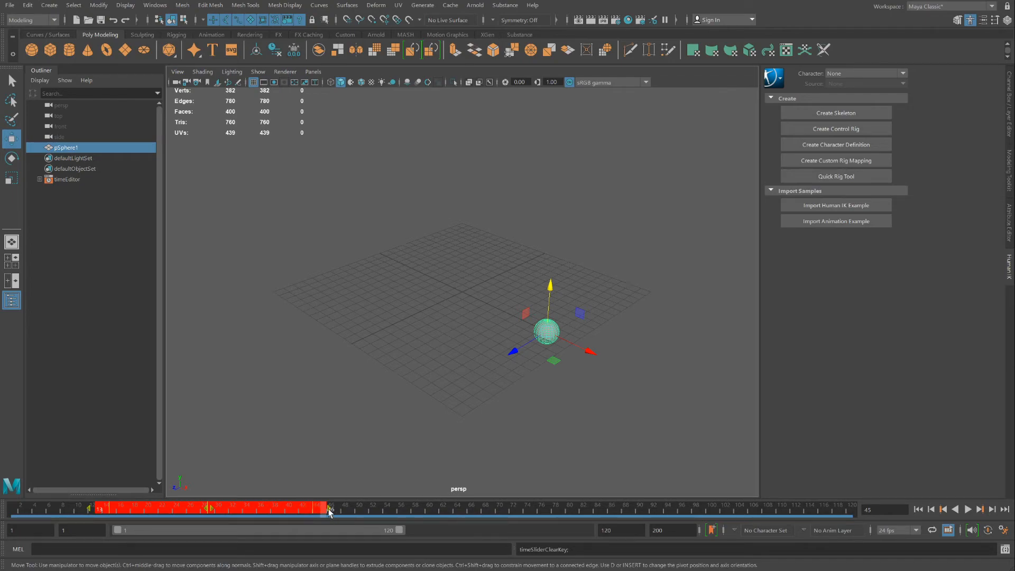
left_click_drag(328, 509, 162, 509)
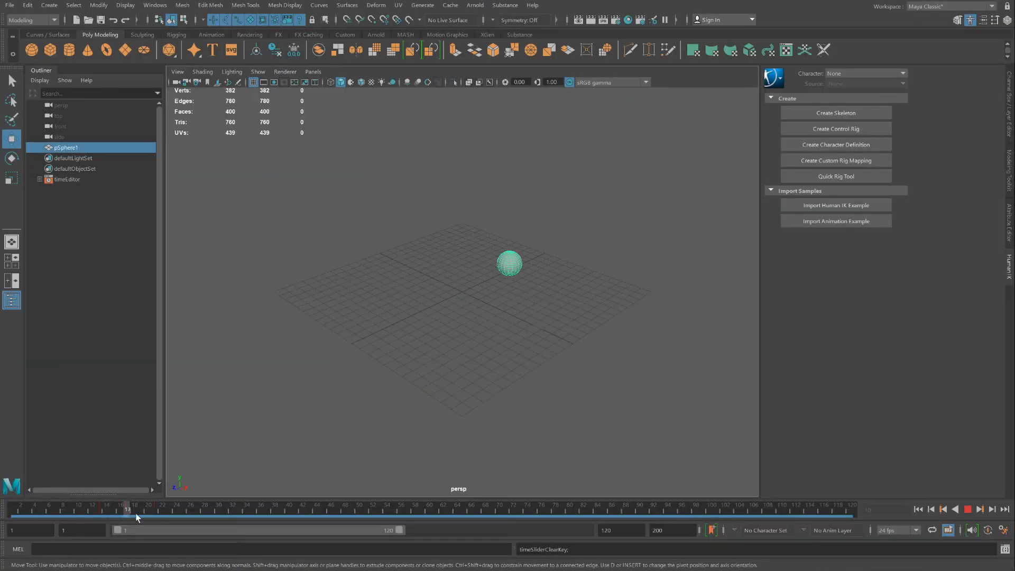
left_click_drag(291, 441, 278, 465)
left_click_drag(191, 512, 61, 515, "shift")
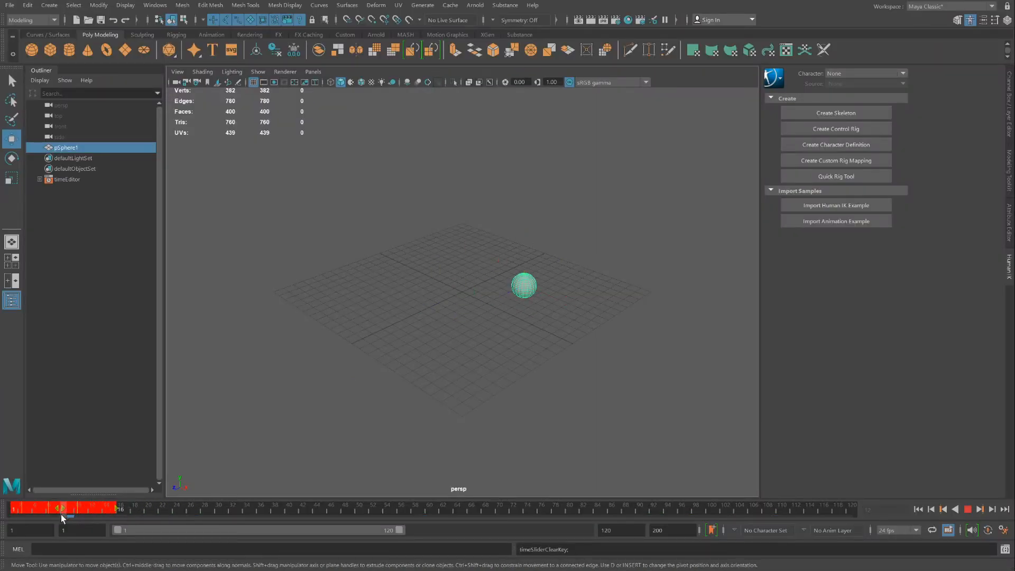
Copy the sphere's keys within the timeline range from frame 1 to 12.
left_click(83, 510)
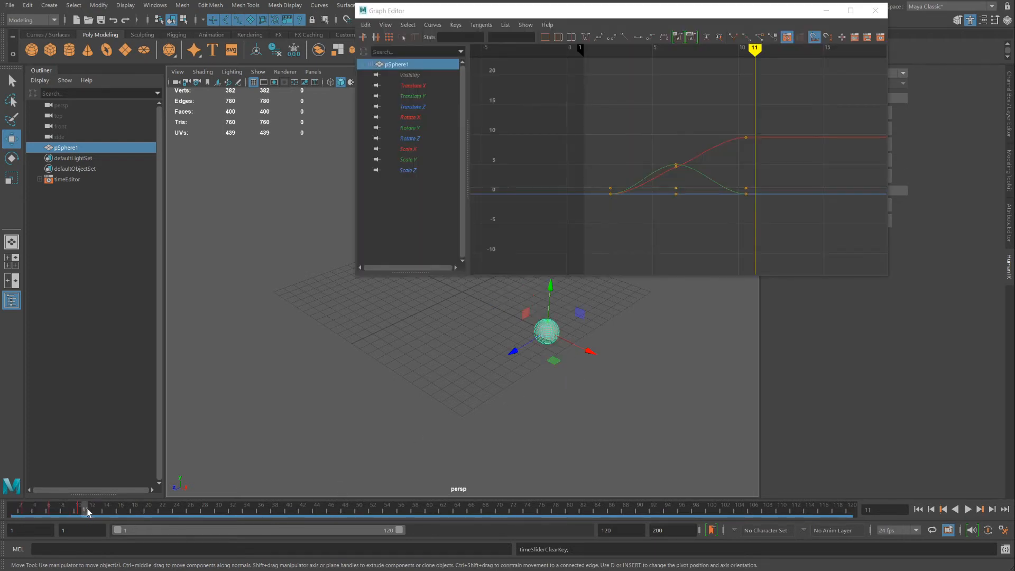
left_click_drag(87, 509, 28, 506, "shift")
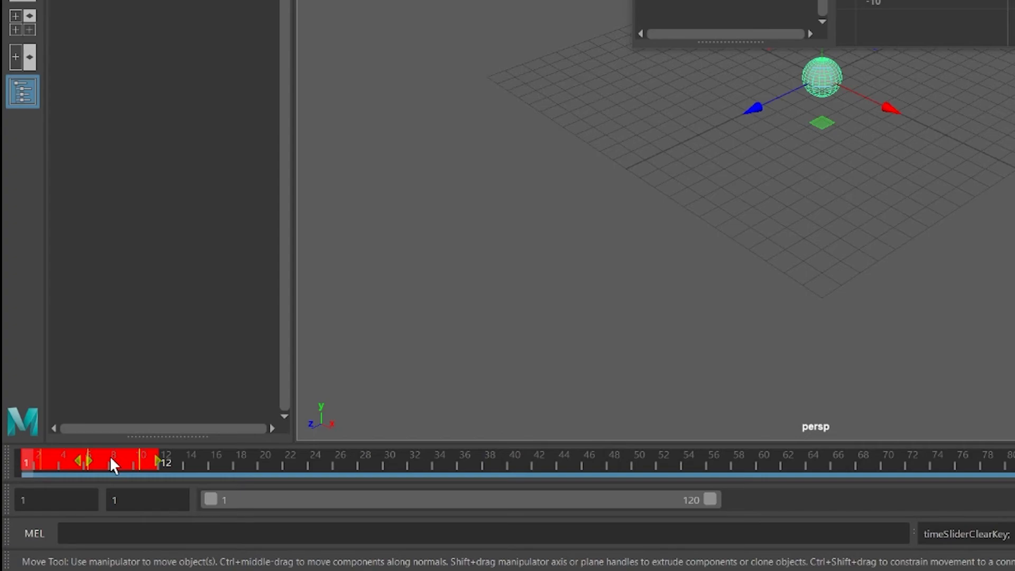
right_click(109, 463)
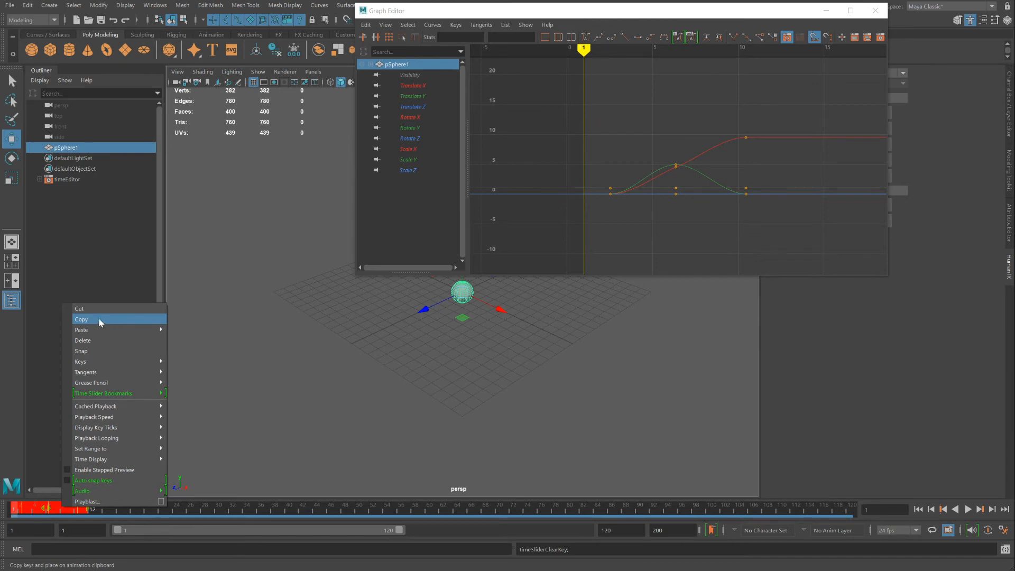
left_click(93, 320)
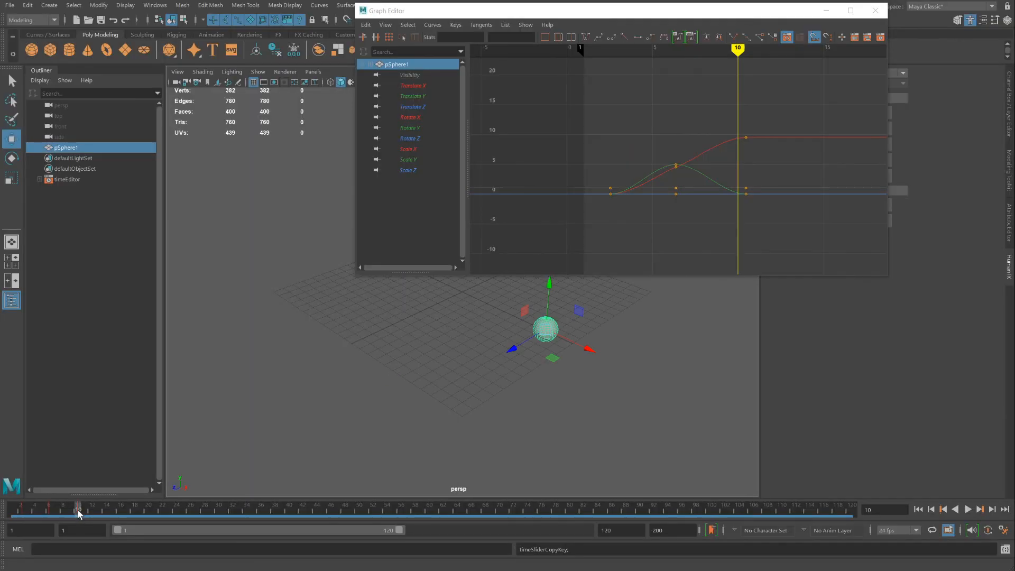
Paste the copied keys at frame 10 with Paste Connect so a second hop continues from the first.
right_click(78, 513)
mouse_move(109, 336)
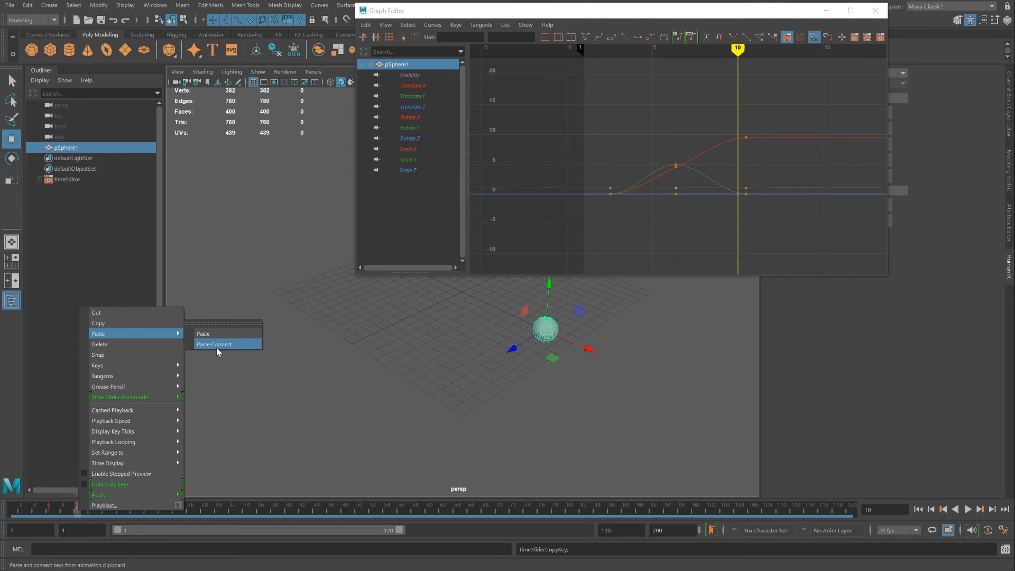
left_click(217, 347)
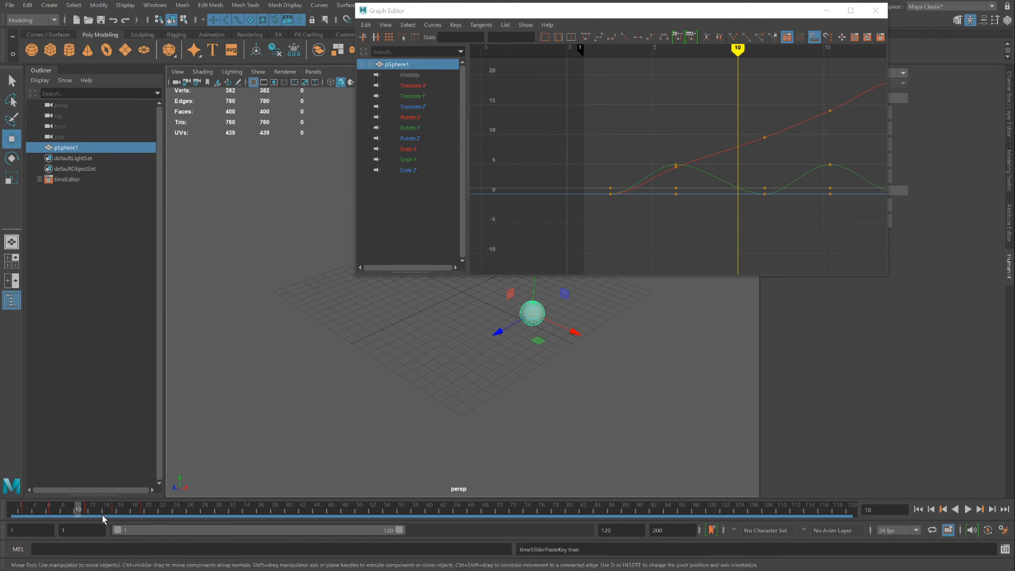
Move the Graph Editor clear of the sphere's path and play the two-hop animation forward and backward to review it.
mouse_move(87, 515)
left_mouse_down()
mouse_move(0, 512)
mouse_move(138, 522)
mouse_move(13, 523)
mouse_move(128, 527)
mouse_move(51, 526)
mouse_move(100, 523)
left_mouse_up()
left_click_drag(473, 369, 491, 361, "alt")
middle_click_drag(580, 344, 484, 404, "alt")
left_click_drag(484, 406, 505, 389, "alt")
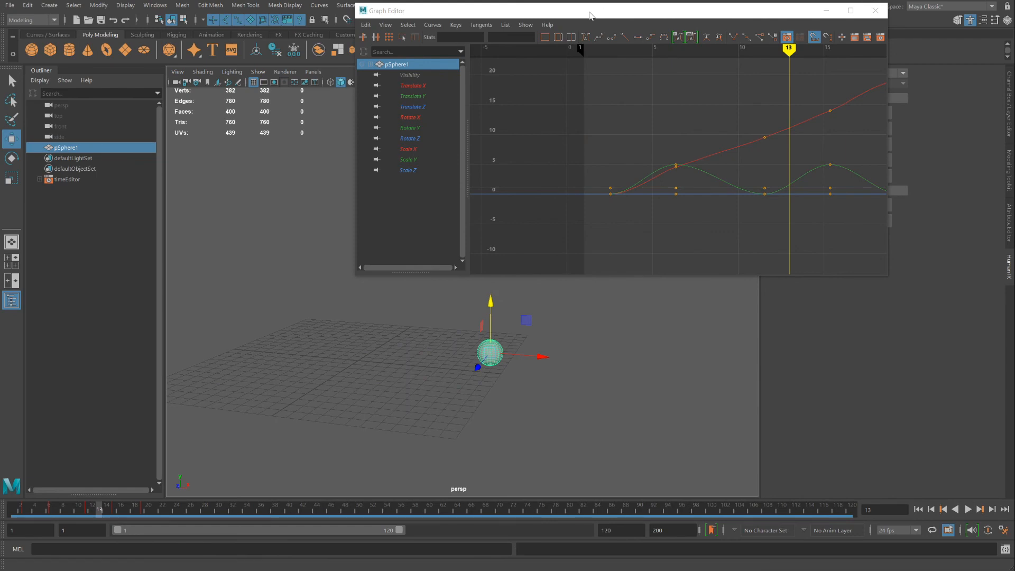
left_click_drag(592, 14, 406, 39)
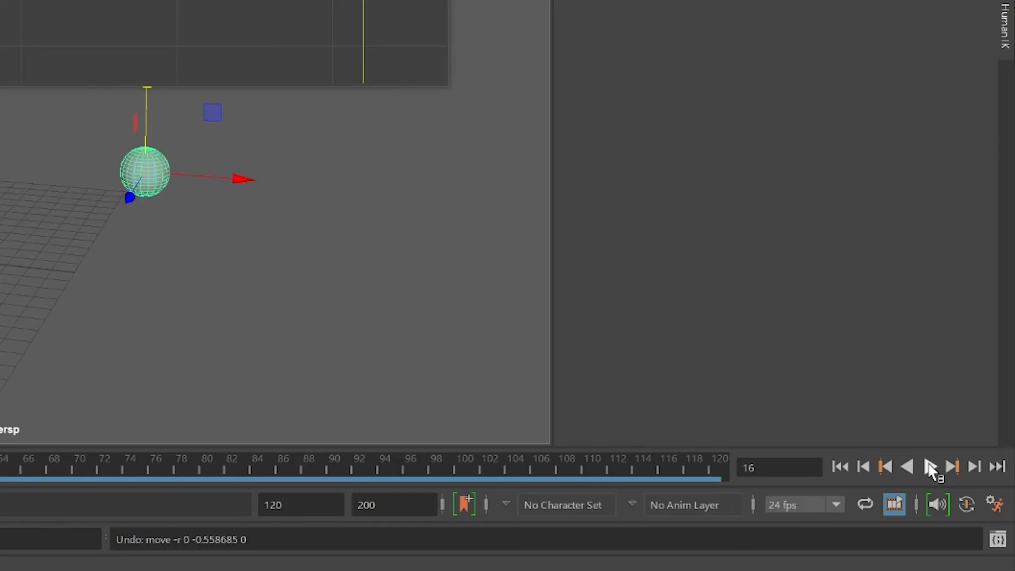
left_click(881, 468)
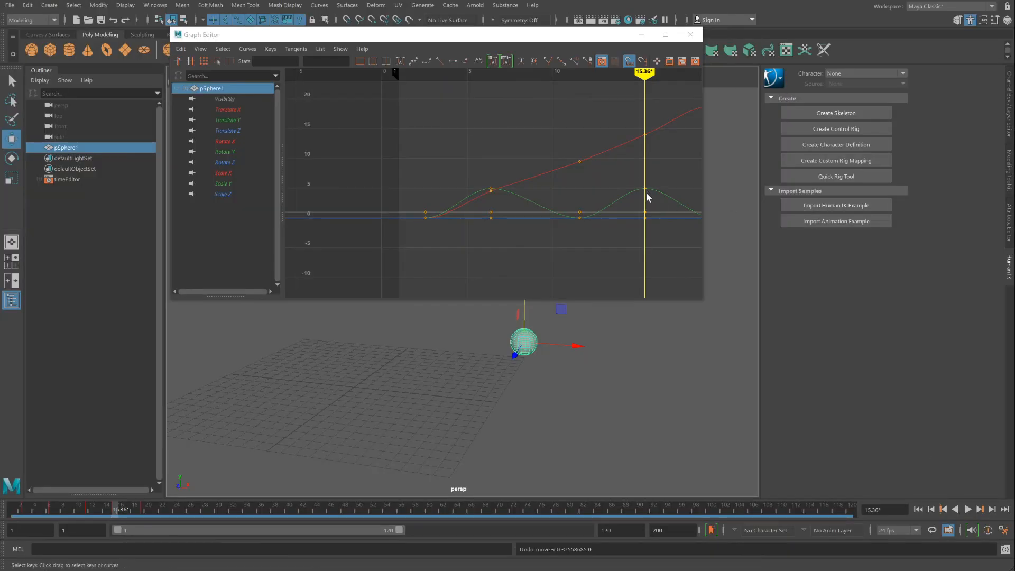
left_click(968, 509)
left_click(955, 509)
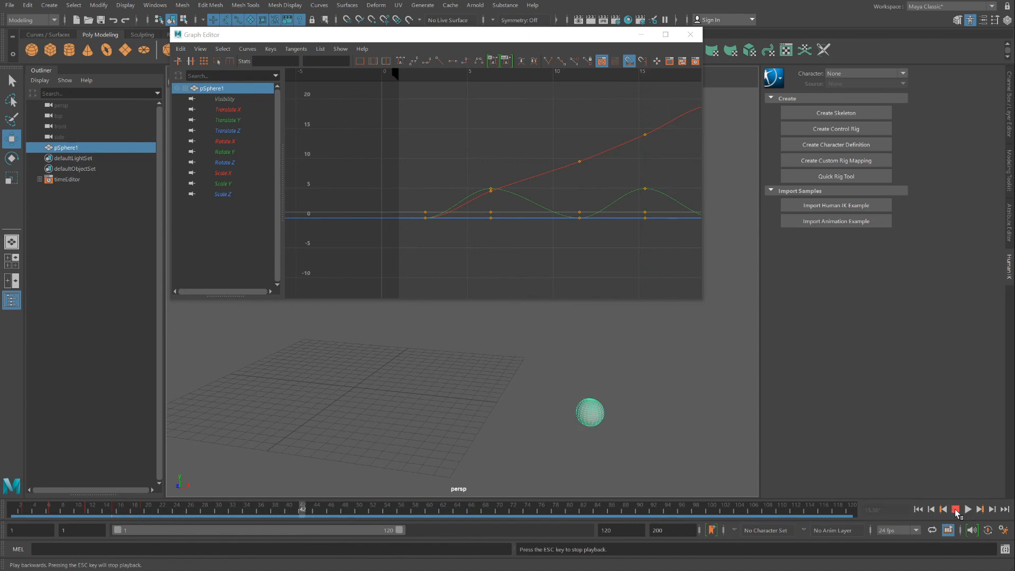
left_click(968, 509)
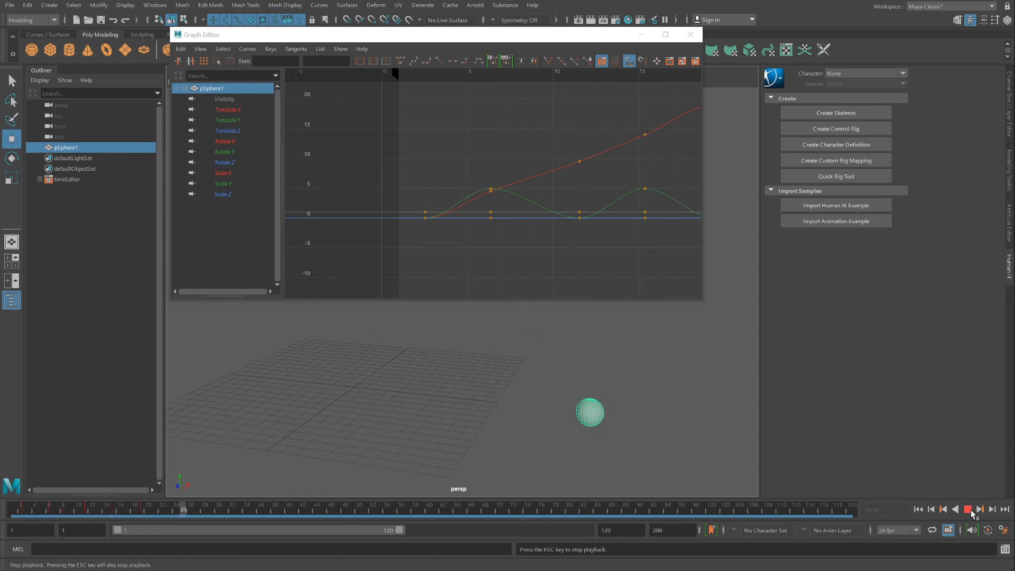
left_click(969, 510)
Go to the second hop's peak key at frame 15.36, lower the sphere to about 2.9 in Y, and set a key.
left_click(944, 509)
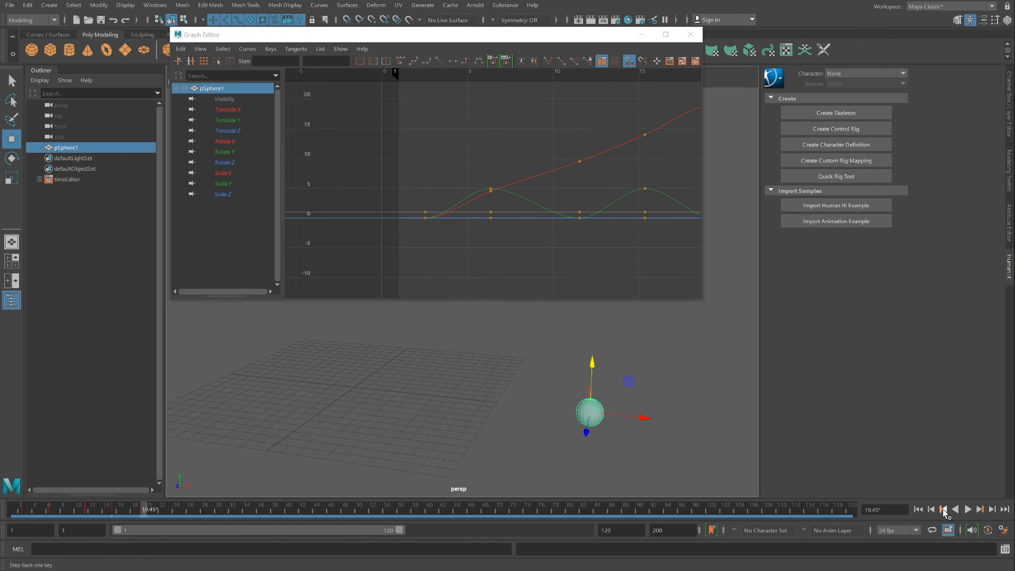
left_click(980, 510)
left_click(980, 509)
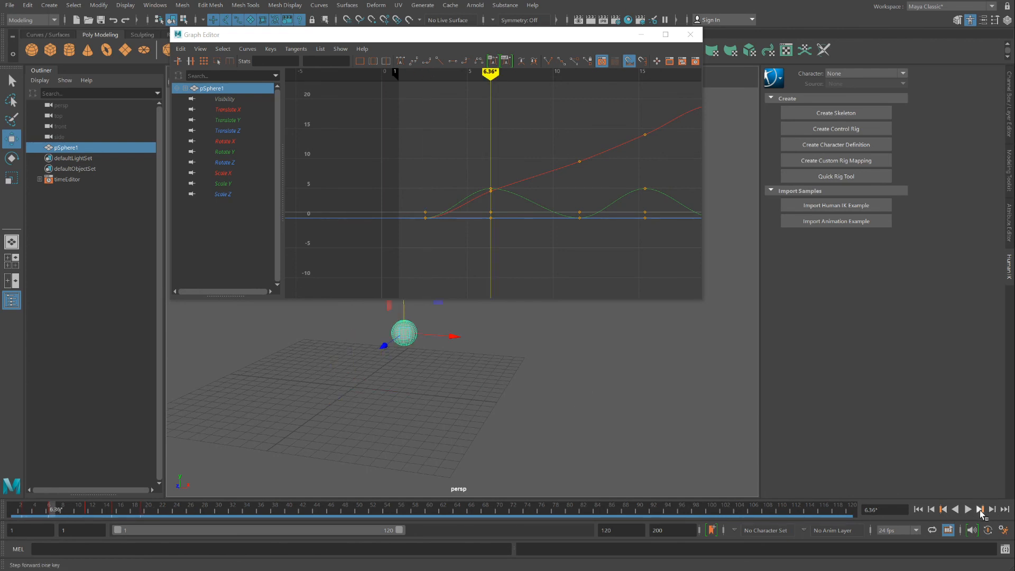
left_click(980, 509)
left_click(980, 510)
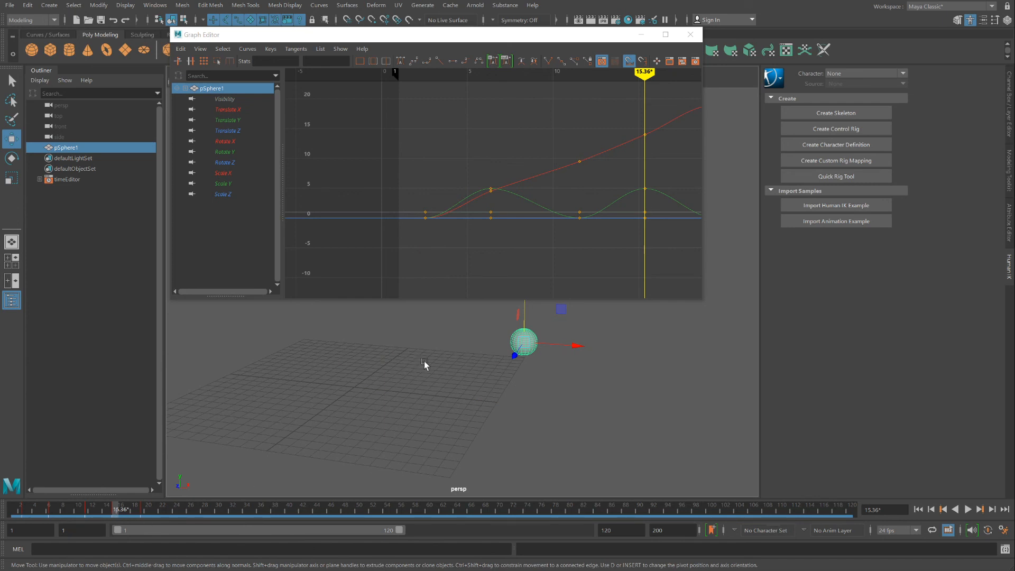
left_click_drag(524, 332, 523, 340)
key("s")
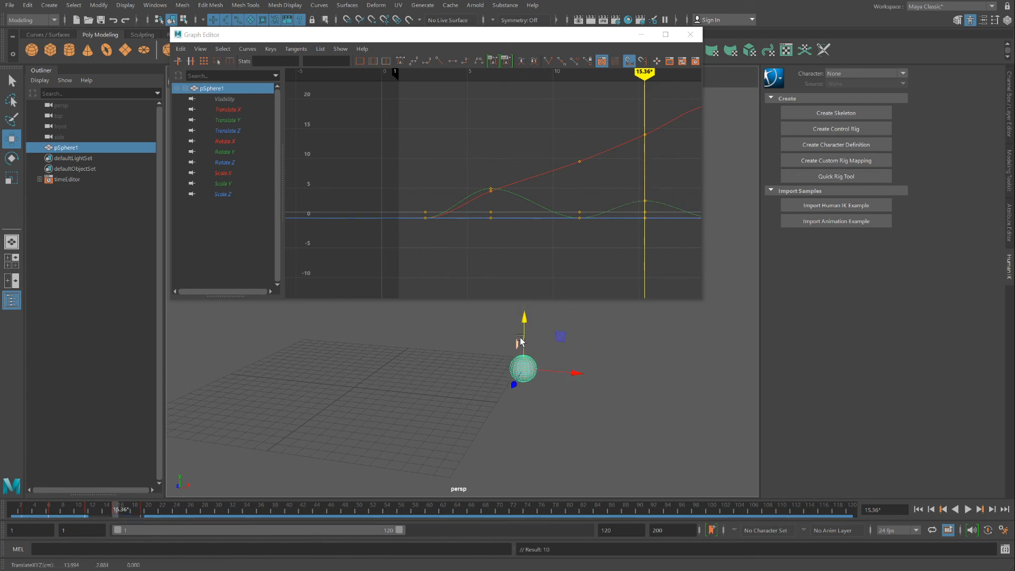